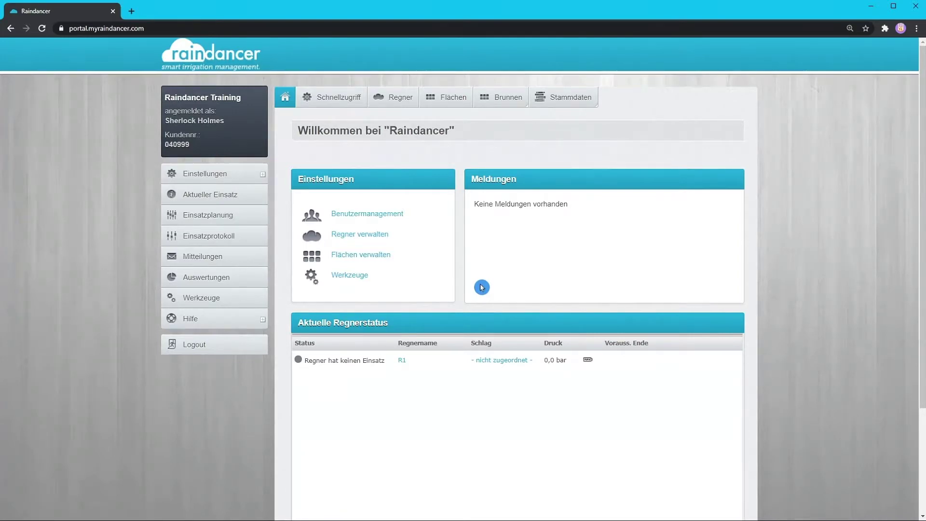
Step: Create a new field (Schlag) with the name Rote Erde and the Schlagnummer 66
left_click(456, 100)
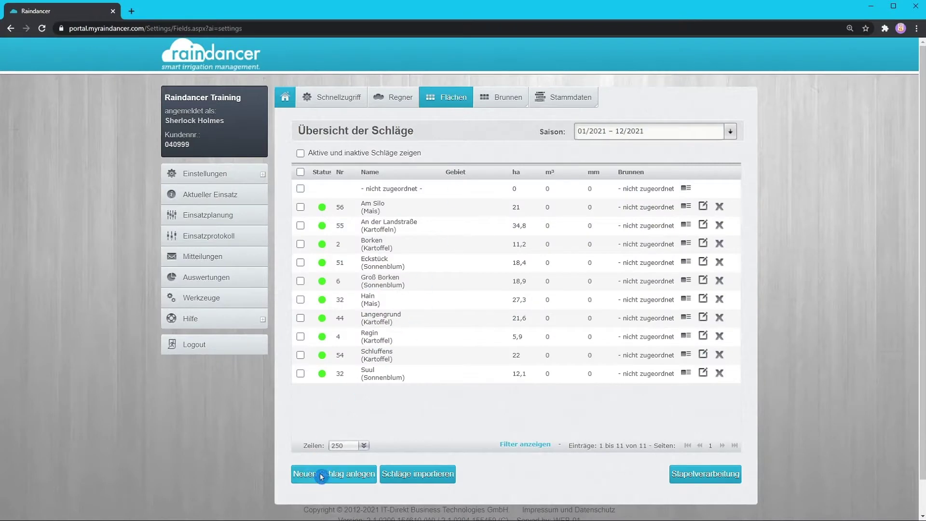
left_click(322, 474)
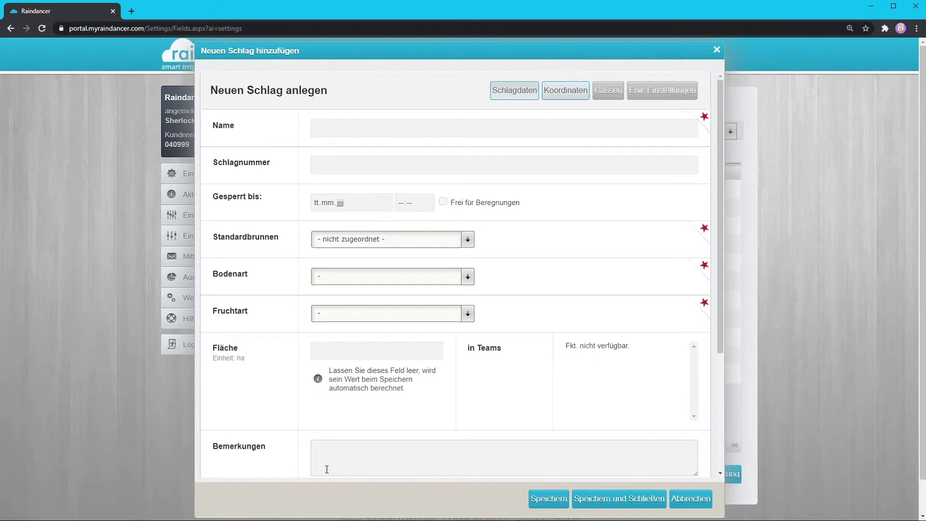
left_click(326, 132)
type("Rote Erde")
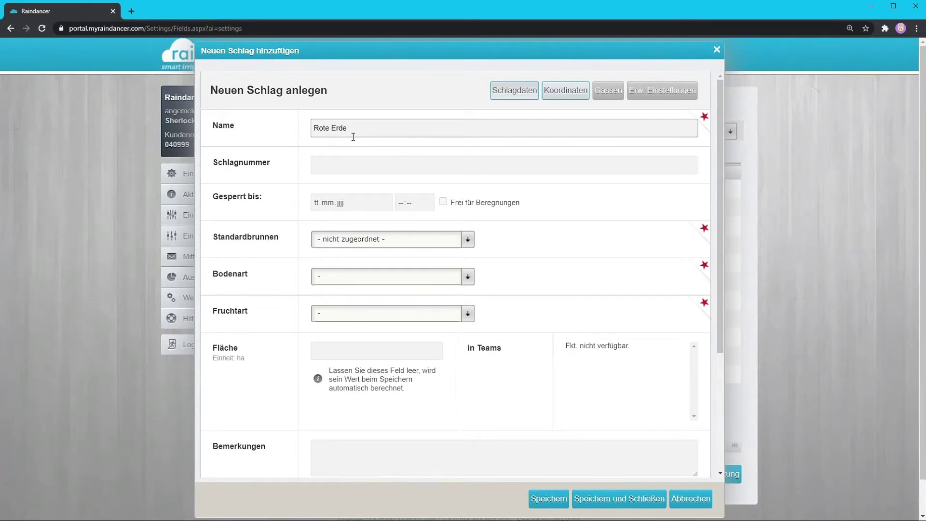
left_click(335, 161)
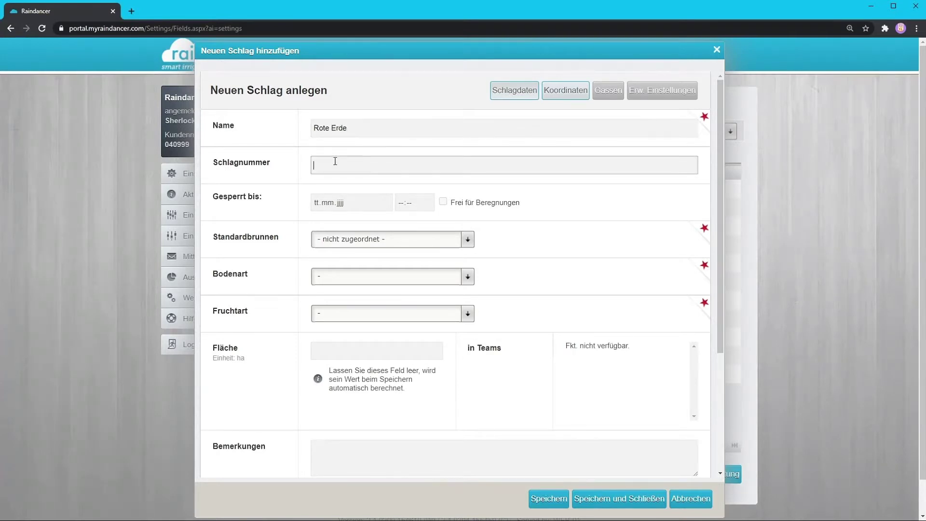
type("66")
left_click(353, 183)
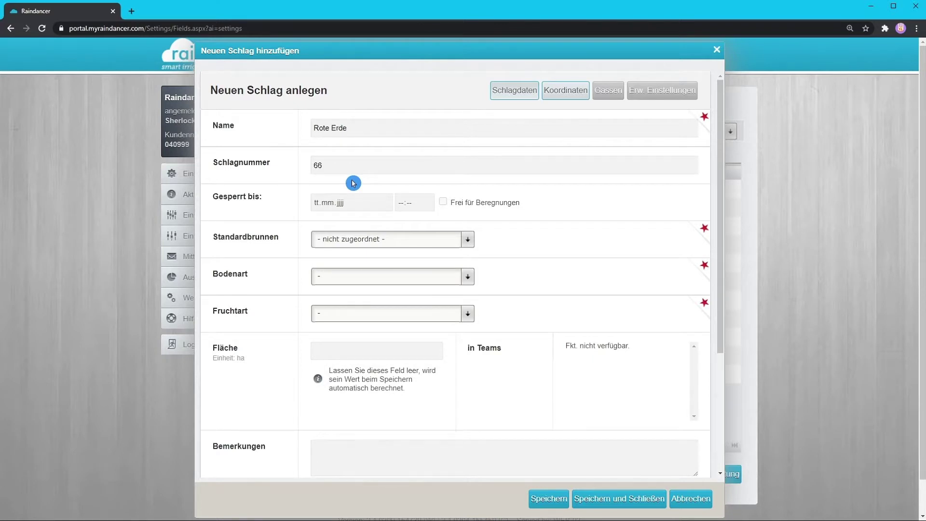
Step: Assign Am Hain as the Standardbrunnen and Braugerste as the Fruchtart for the new field, and save it
left_click(459, 243)
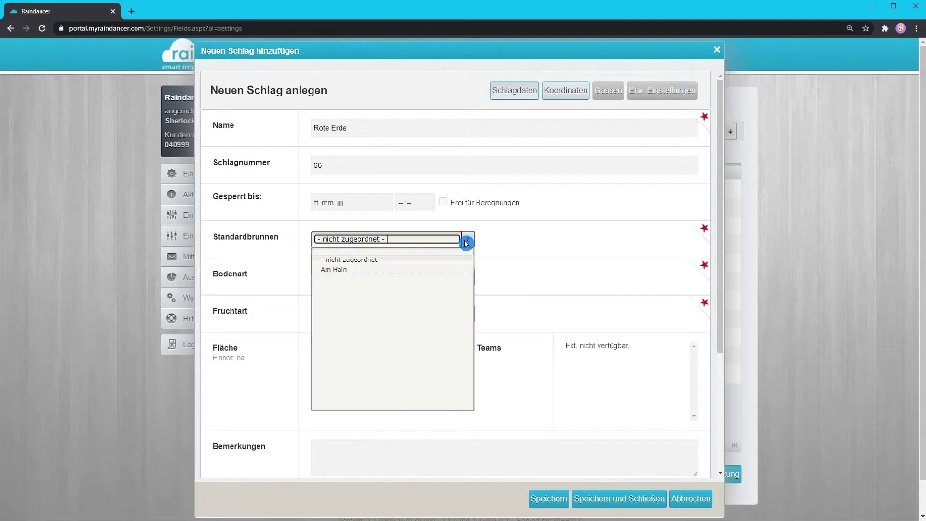
left_click(438, 271)
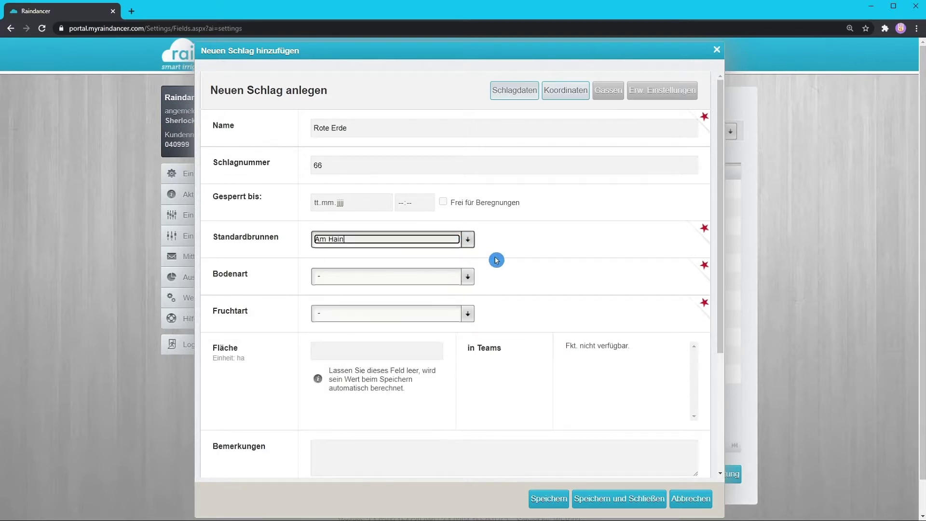
left_click(468, 318)
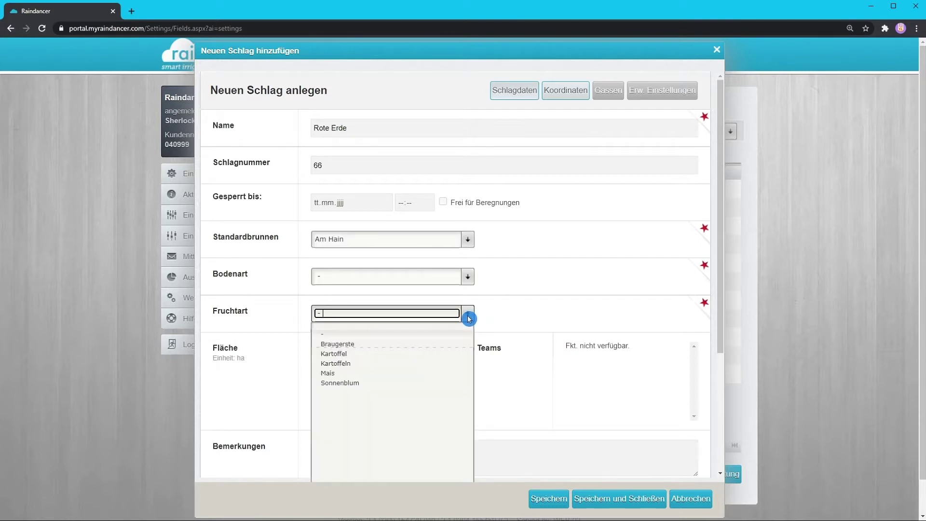
left_click(393, 344)
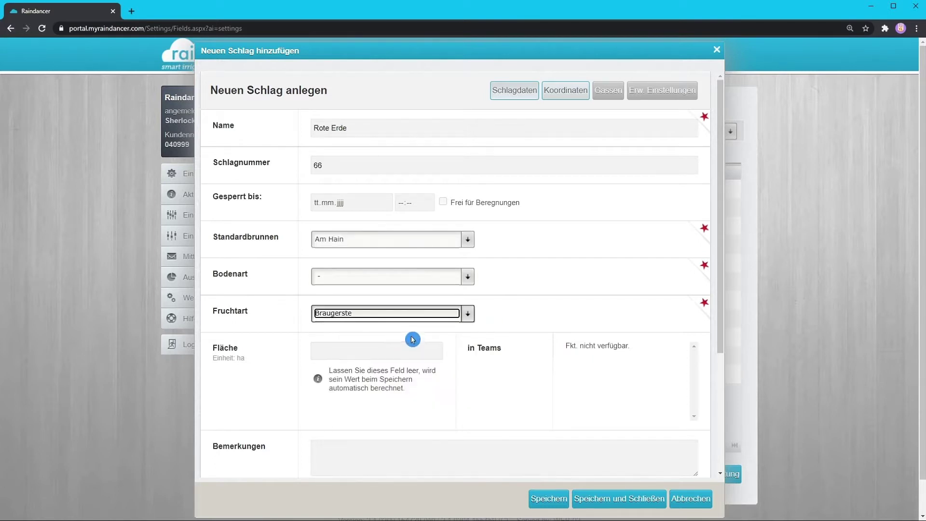
left_click(413, 340)
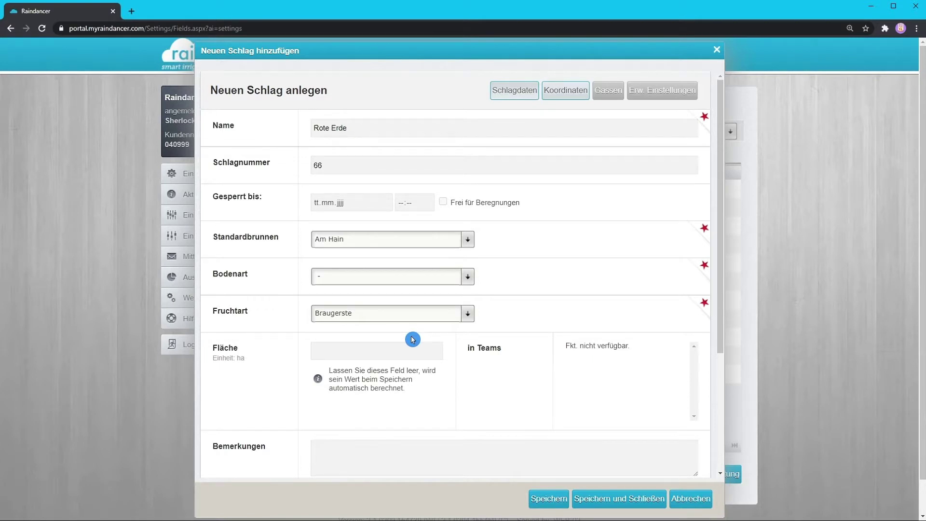
scroll(311, 345, "down", 2)
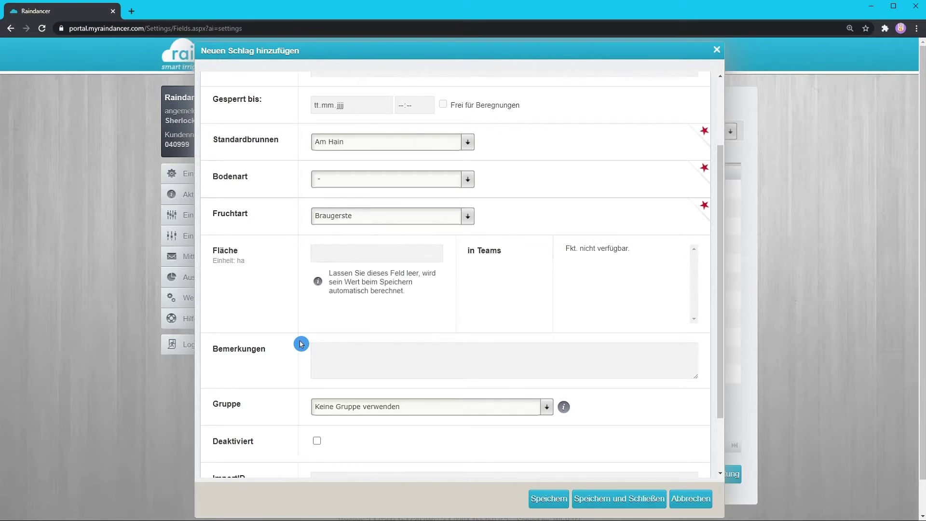
left_click(558, 505)
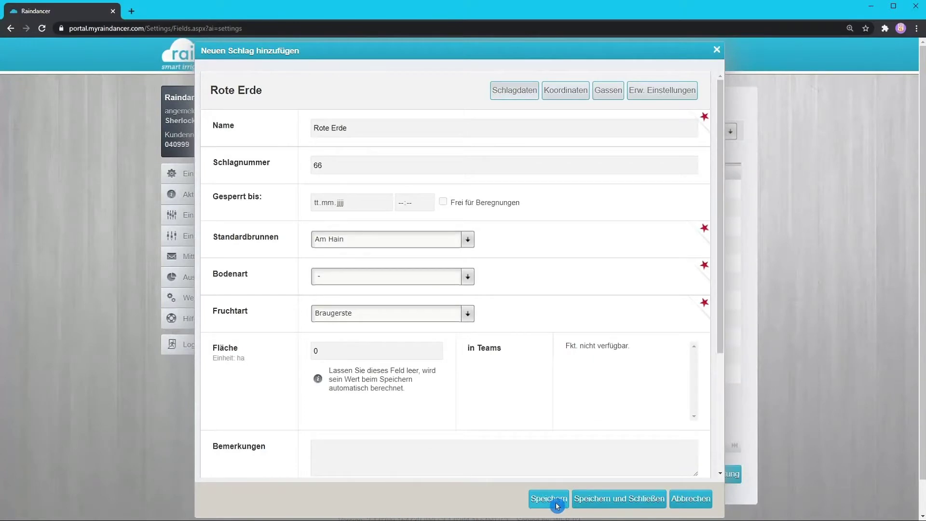
Step: Draw the Rote Erde outline as a closed polygon around the unassigned field northeast of Schenkenhorst, following the roads and the notch on its northern edge
left_click(566, 92)
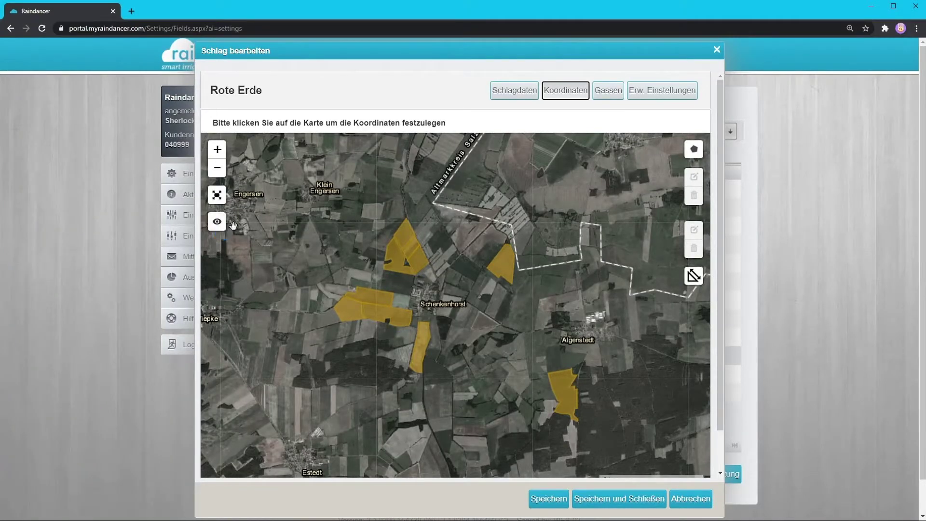
left_click(692, 158)
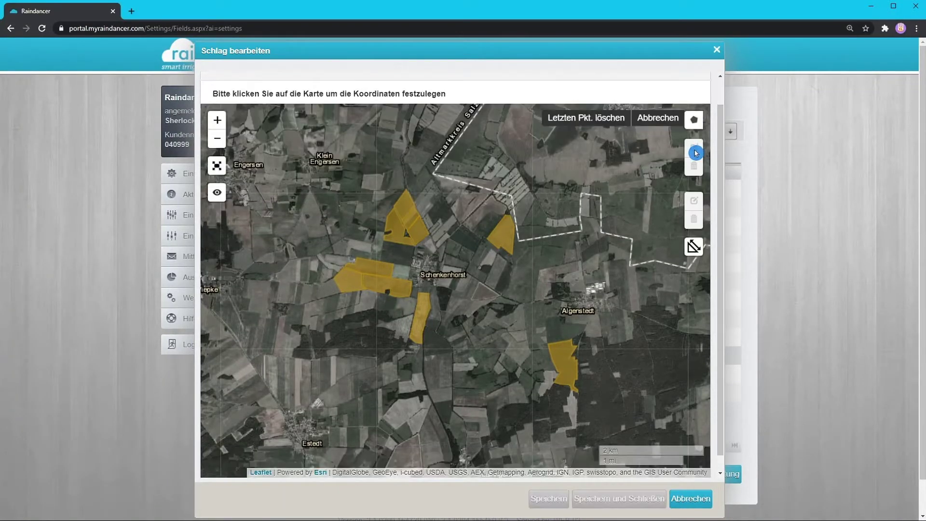
left_click(692, 158)
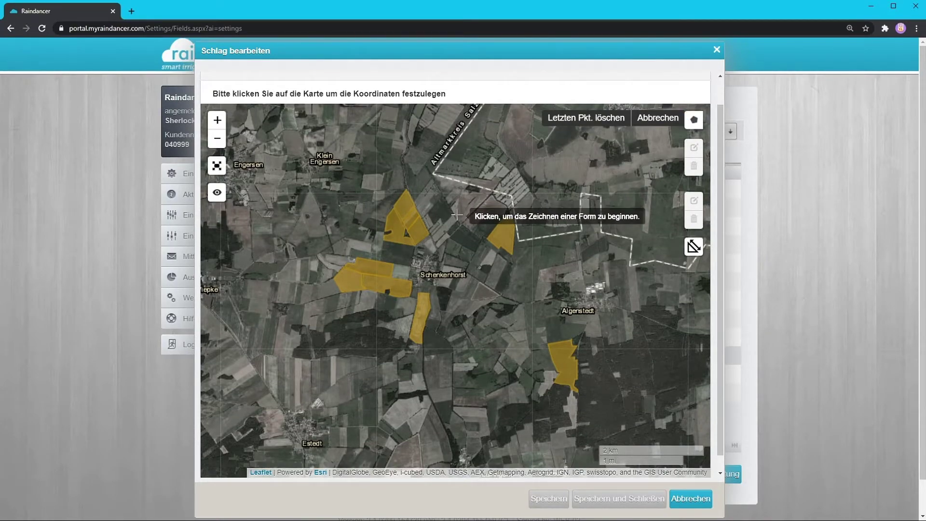
scroll(466, 202, "up", 3)
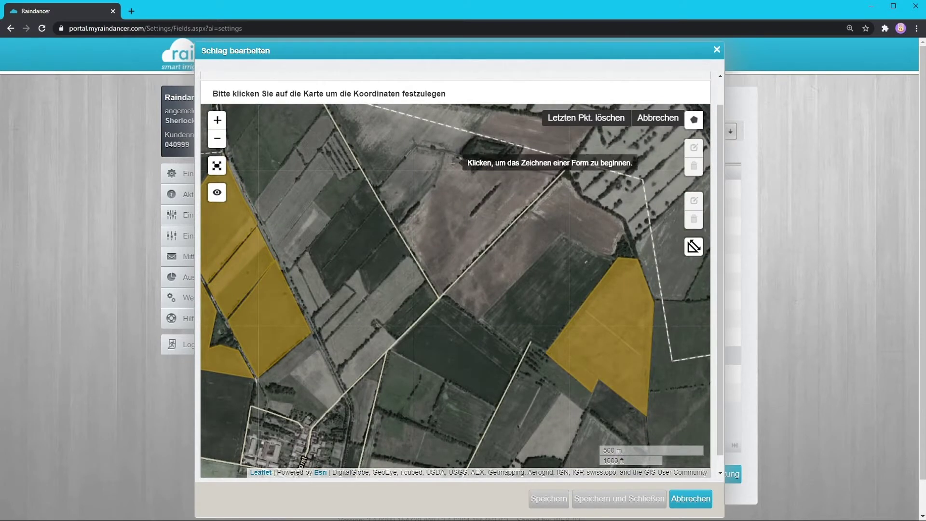
left_click(446, 152)
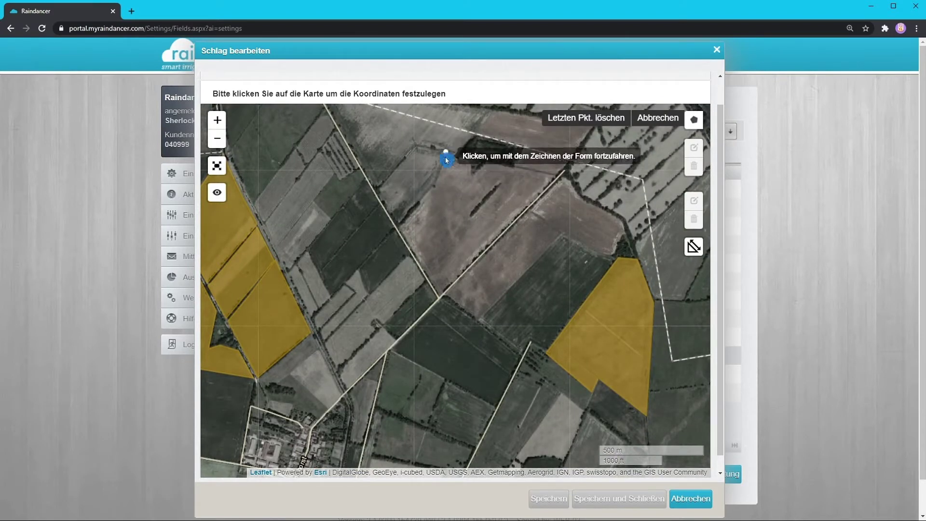
left_click(434, 187)
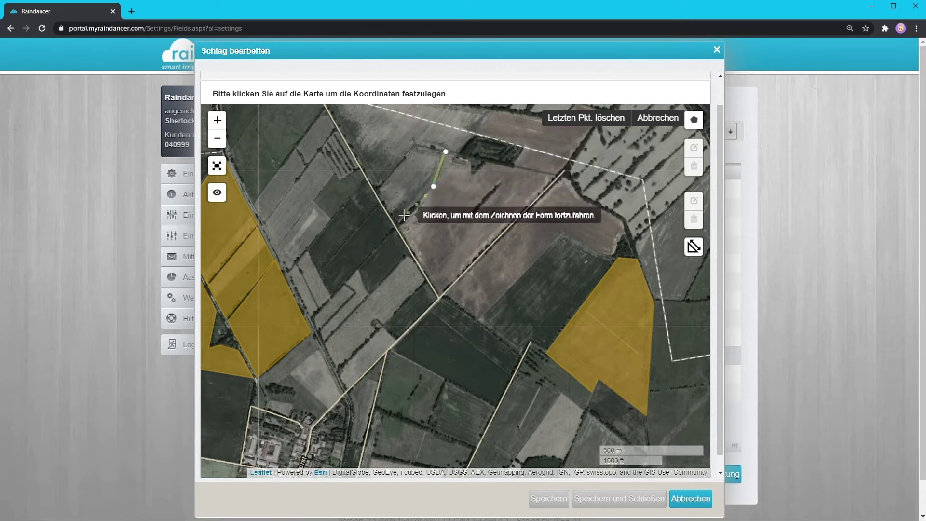
left_click(398, 226)
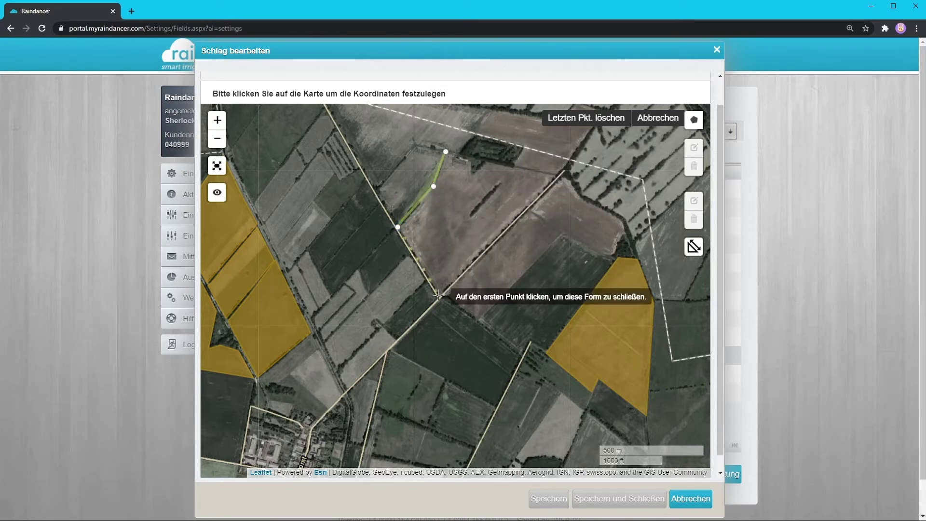
left_click(440, 298)
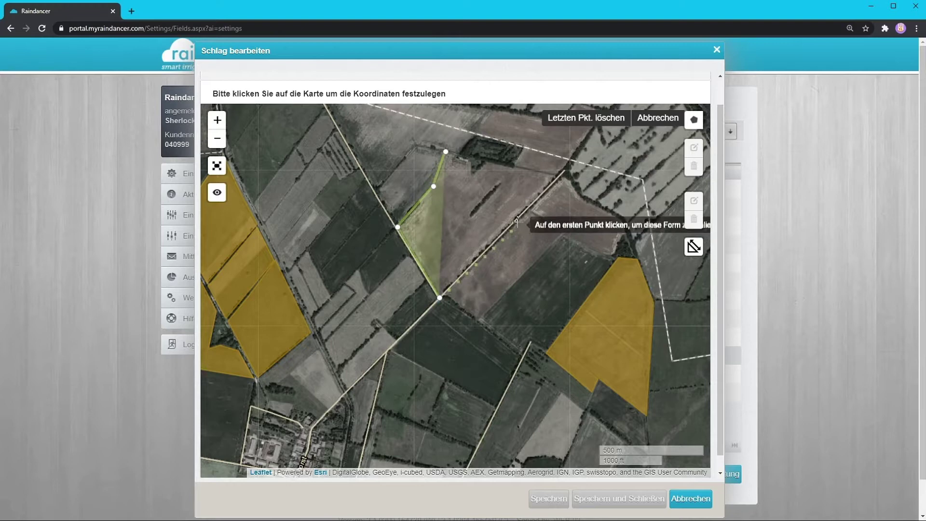
left_click(557, 176)
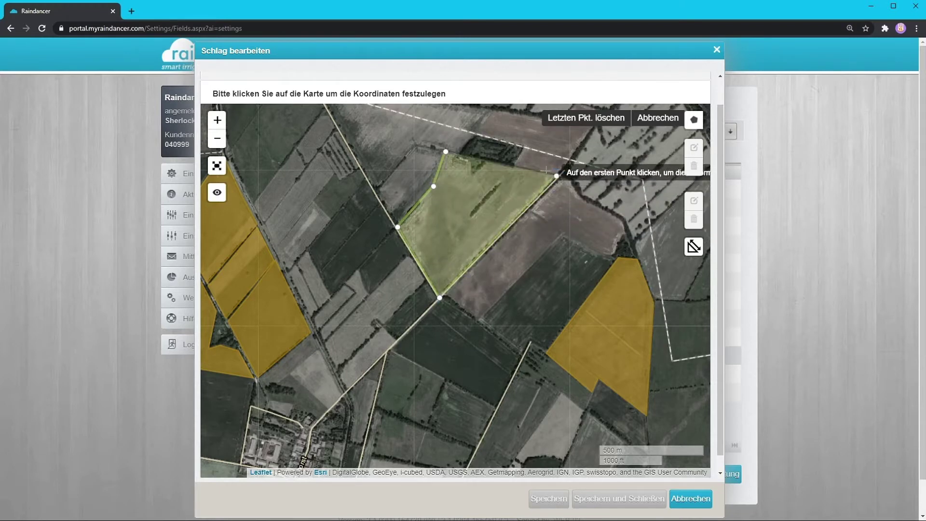
left_click(474, 176)
left_click(470, 159)
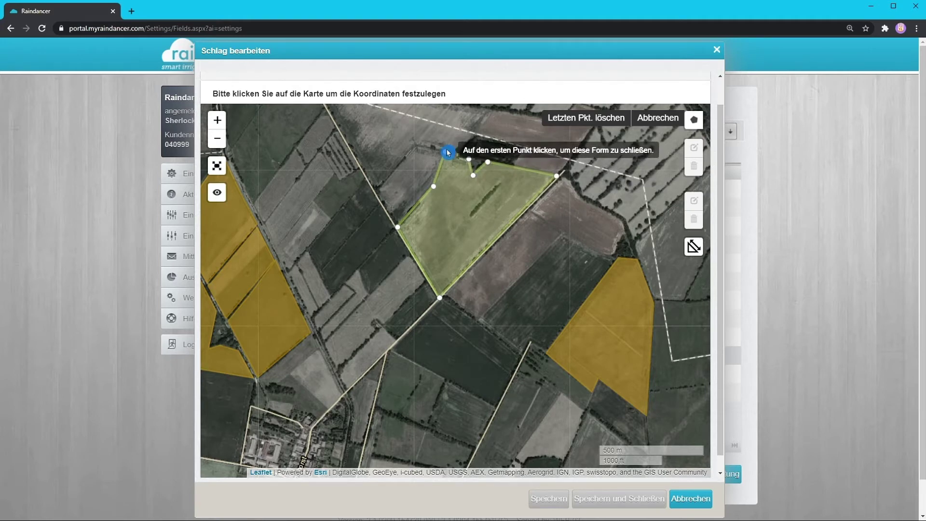
left_click(447, 153)
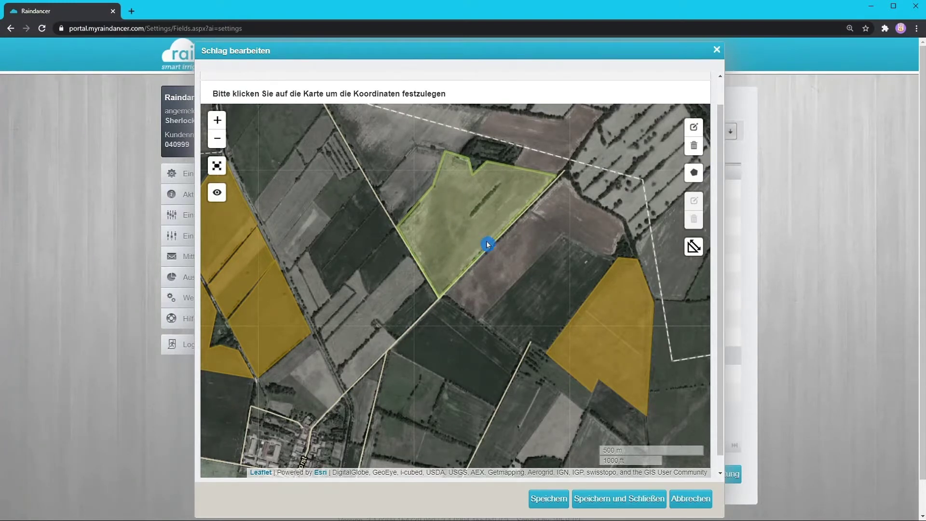
Step: Put the Rote Erde outline into edit mode and slightly adjust the notch corner on the northern edge
left_click(695, 128)
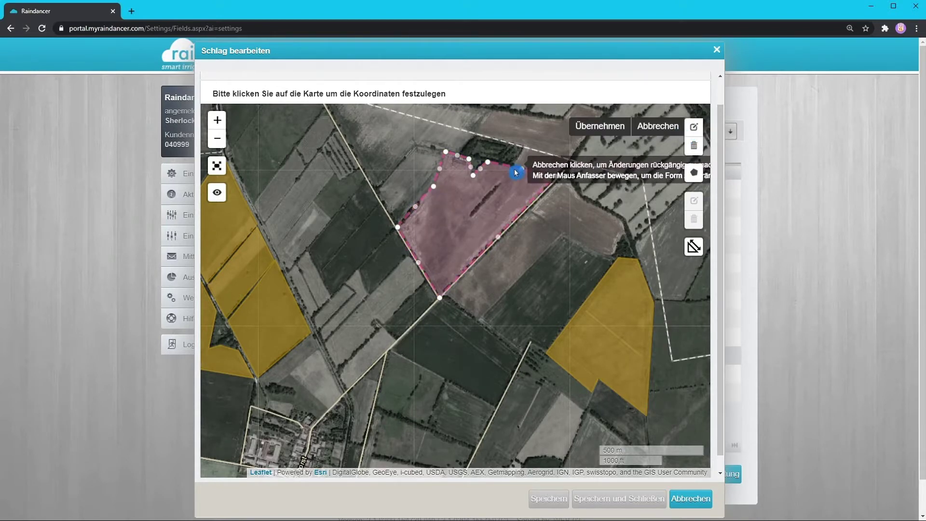
mouse_move(523, 171)
left_mouse_down()
mouse_move(485, 160)
mouse_move(473, 182)
mouse_move(471, 175)
left_mouse_up()
left_click(472, 159)
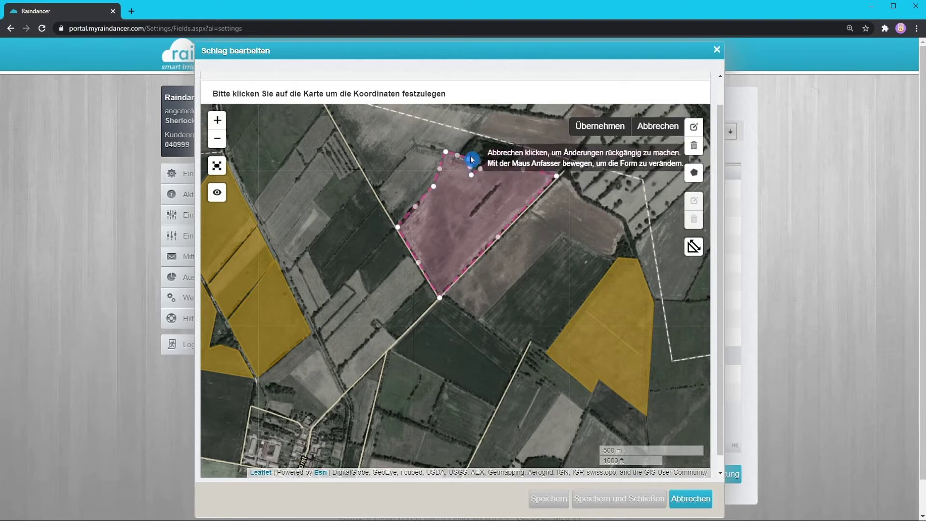
left_click(444, 151)
left_click(416, 206)
Step: Refit the outline's northwest edge to the tree line by pulling out intermediate points, leaving one new corner and removing the surplus ones
scroll(415, 204, "up", 1)
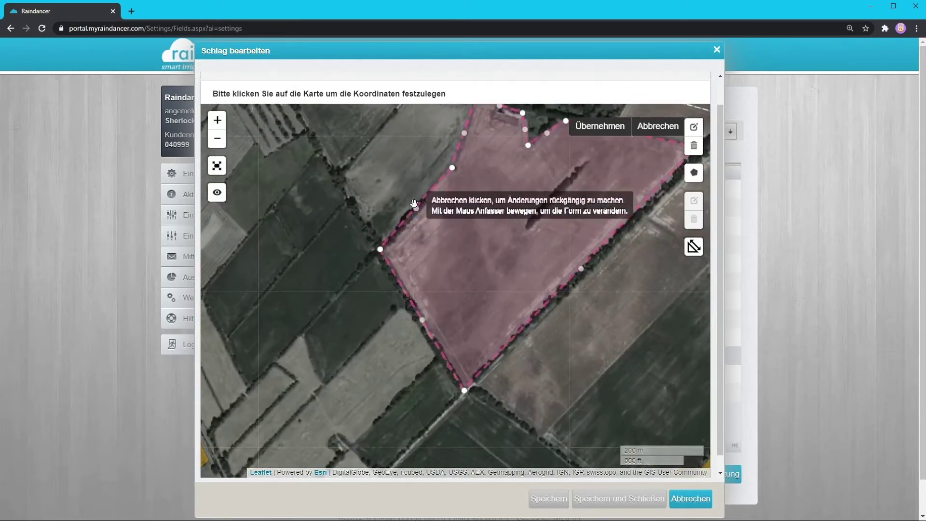
scroll(414, 205, "up", 1)
left_click(420, 206)
left_click(377, 274)
mouse_move(377, 274)
left_mouse_down()
mouse_move(393, 227)
mouse_move(416, 214)
left_mouse_up()
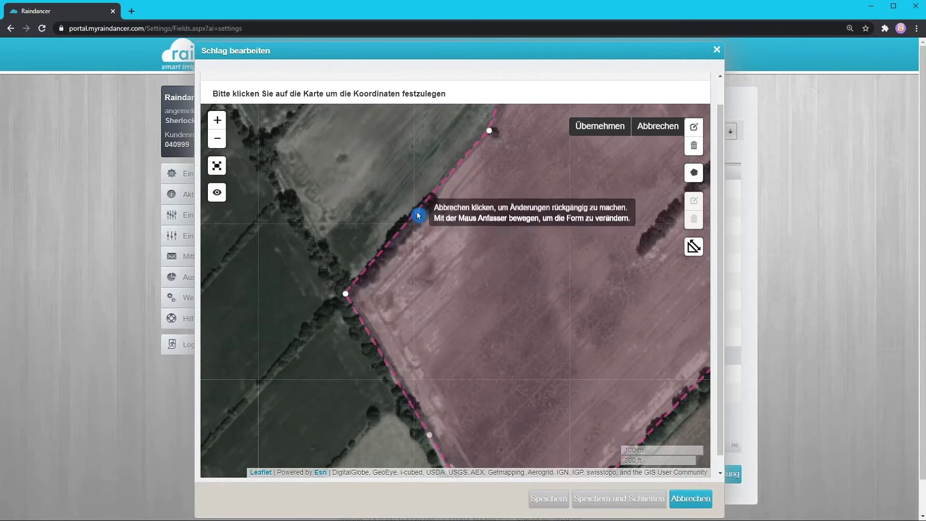
mouse_move(419, 214)
left_mouse_down()
mouse_move(427, 199)
mouse_move(440, 199)
left_mouse_up()
left_click_drag(393, 247, 397, 253)
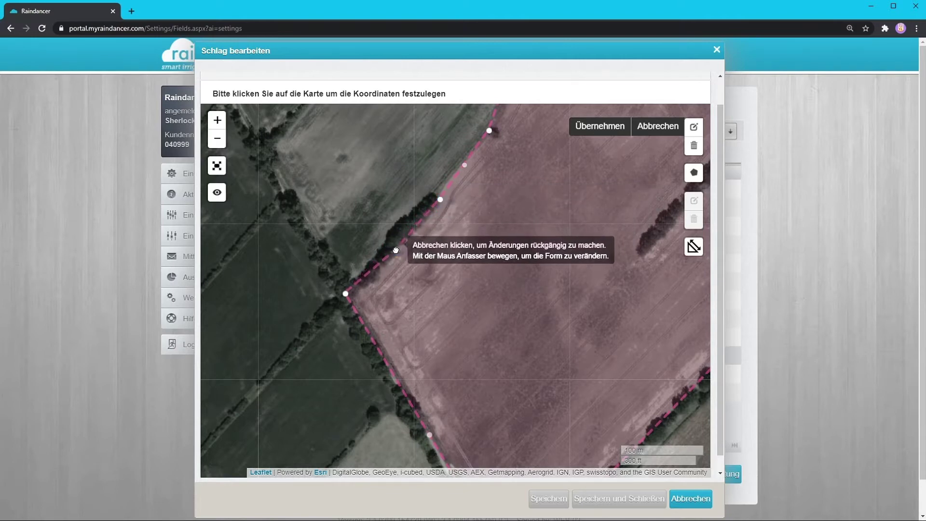
mouse_move(367, 281)
left_mouse_down()
mouse_move(363, 274)
mouse_move(362, 291)
mouse_move(385, 282)
left_mouse_up()
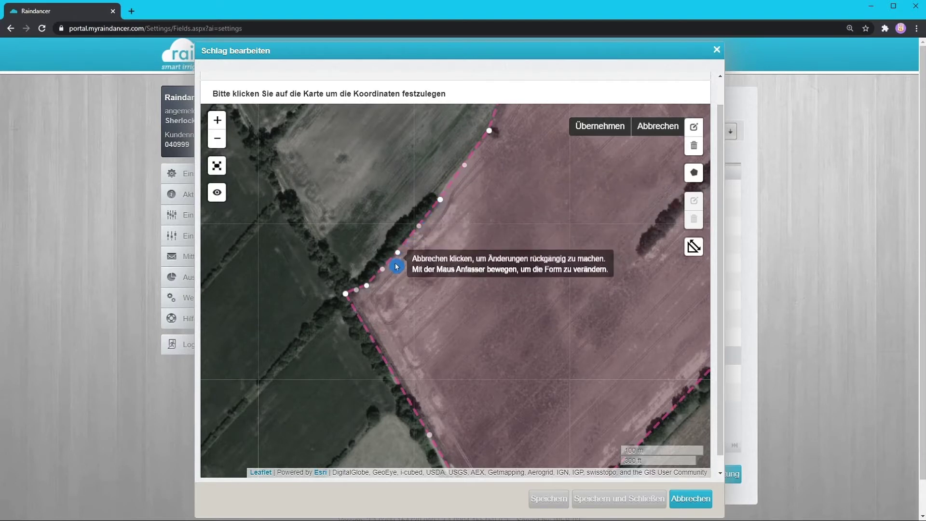
scroll(366, 288, "up", 1)
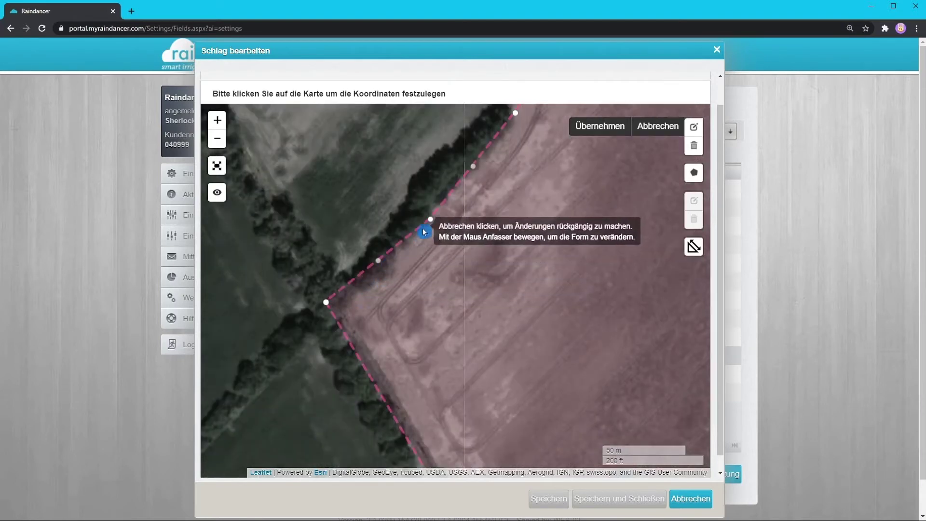
scroll(433, 223, "down", 2)
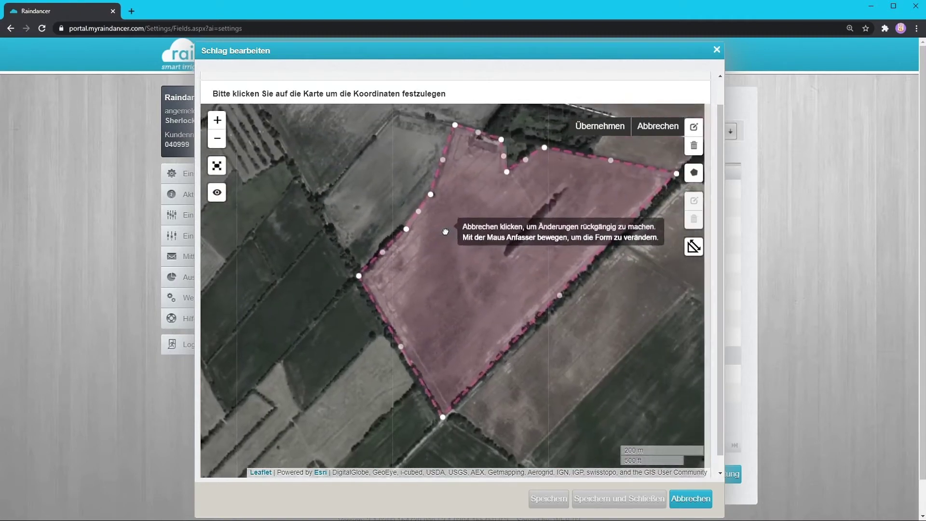
left_click_drag(565, 177, 511, 195)
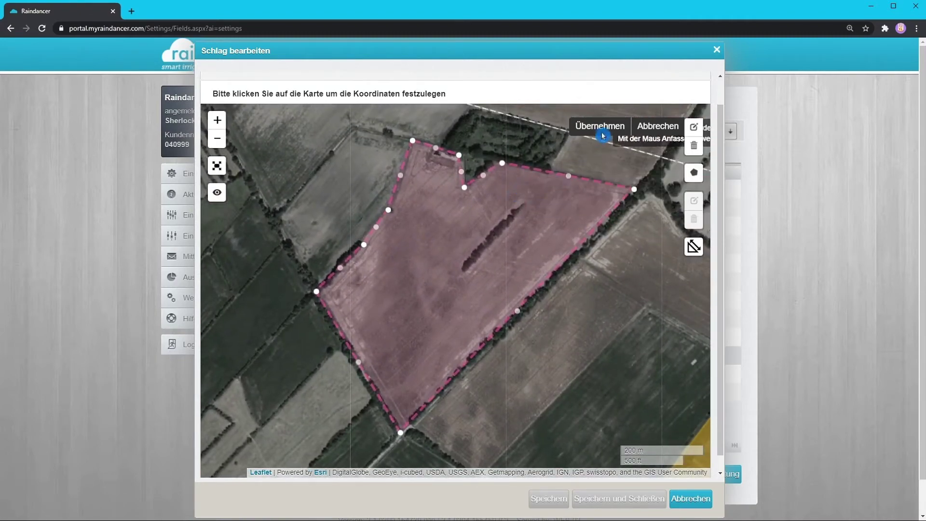
Step: Apply the outline edits and save the coordinates of Rote Erde
left_click(603, 127)
left_click(524, 203)
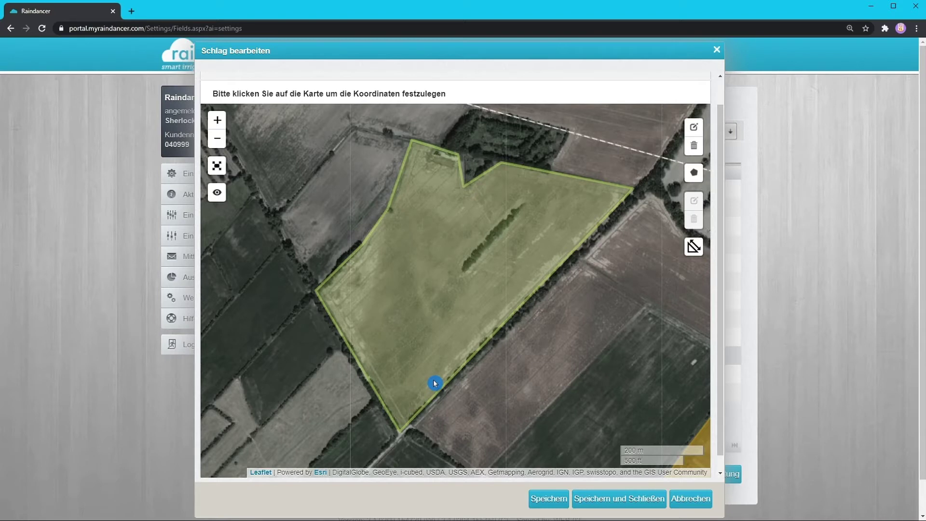
left_click(554, 500)
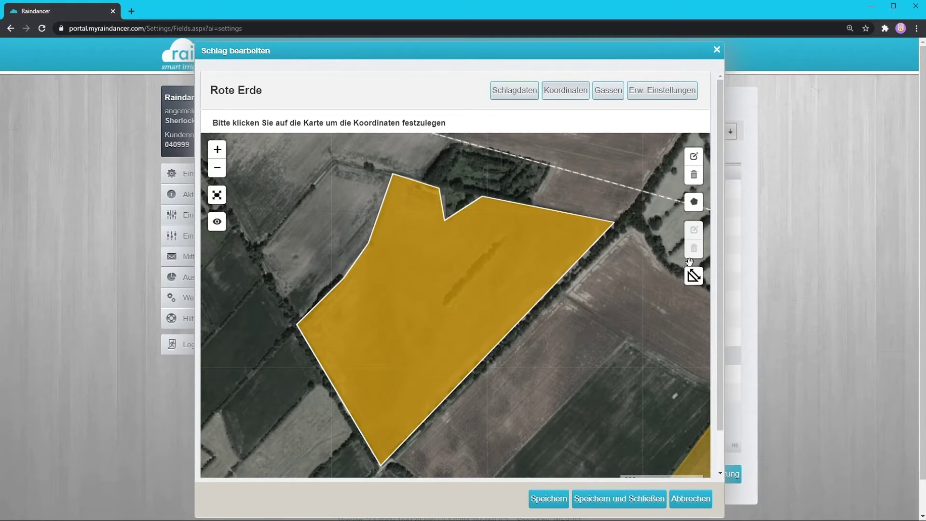
Step: Measure the length of Rote Erde's long southeast edge from corner to corner, and save and close the field
scroll(693, 261, "down", 1)
left_click(694, 276)
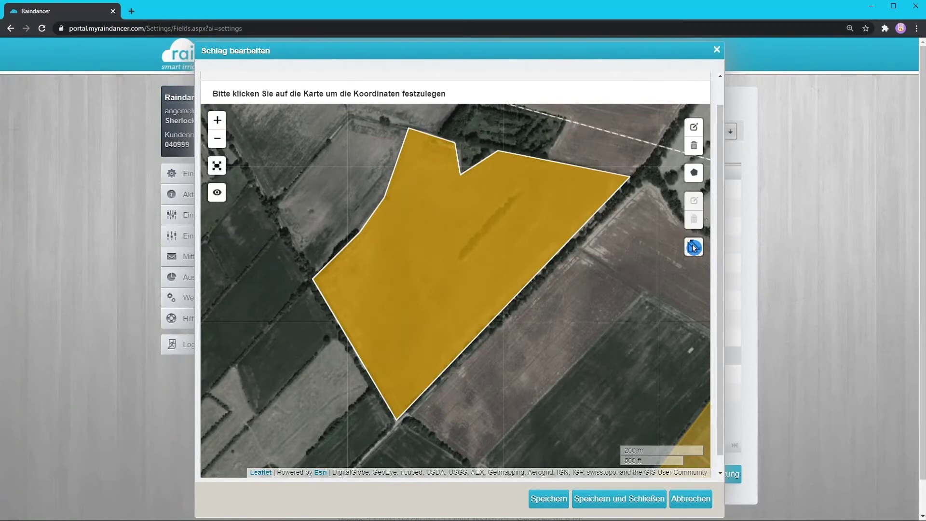
left_click(634, 178)
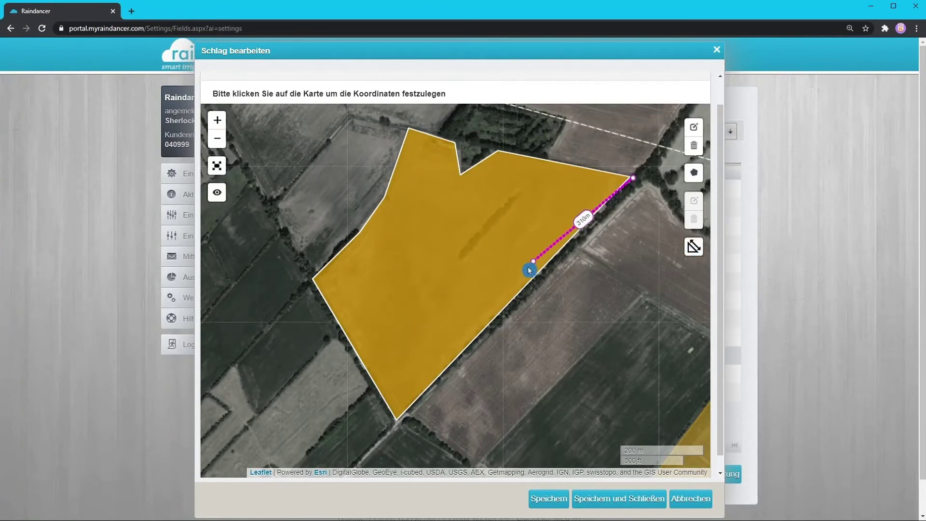
left_click(399, 424)
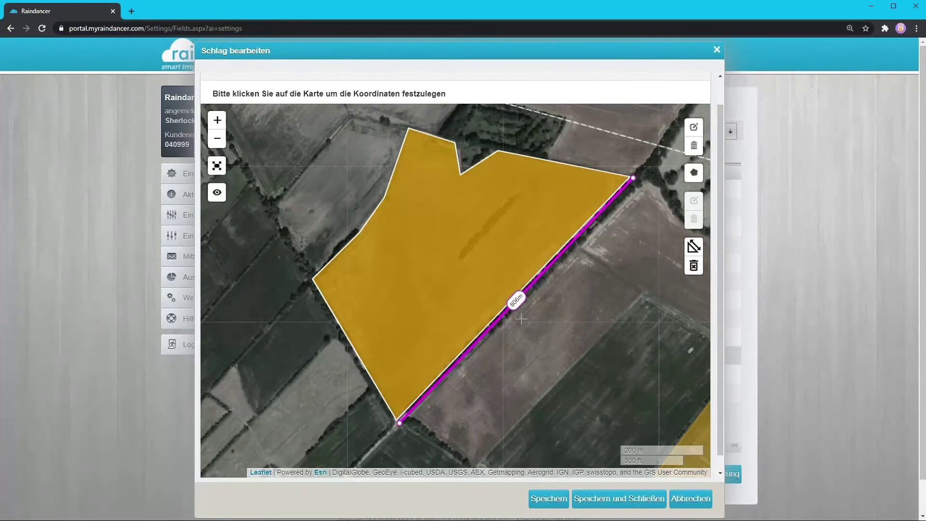
left_click(629, 496)
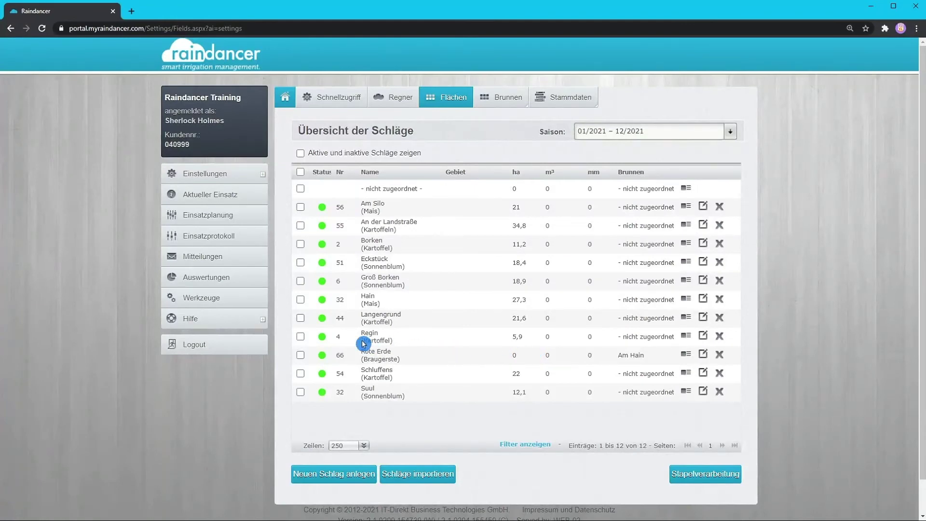
Step: Select all fields except Rote Erde and the unassigned entry, and open them for batch processing
left_click(301, 173)
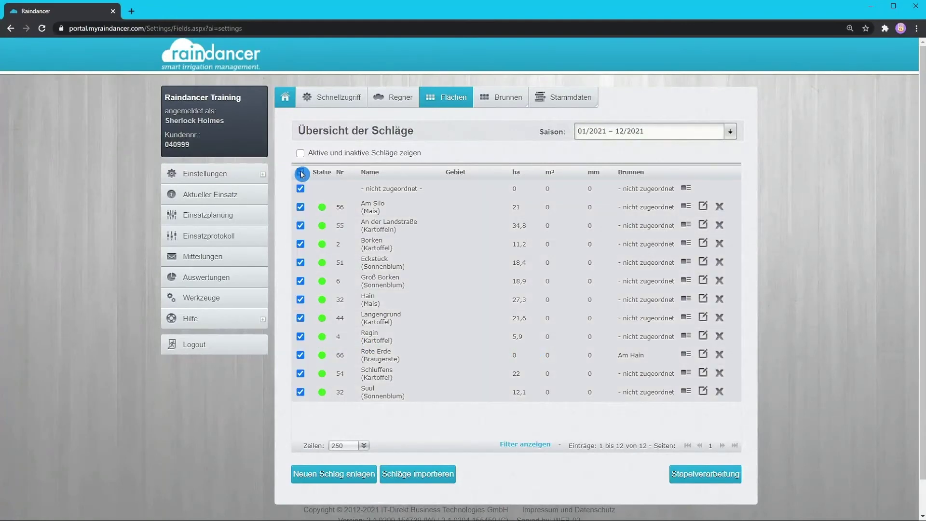
left_click(304, 191)
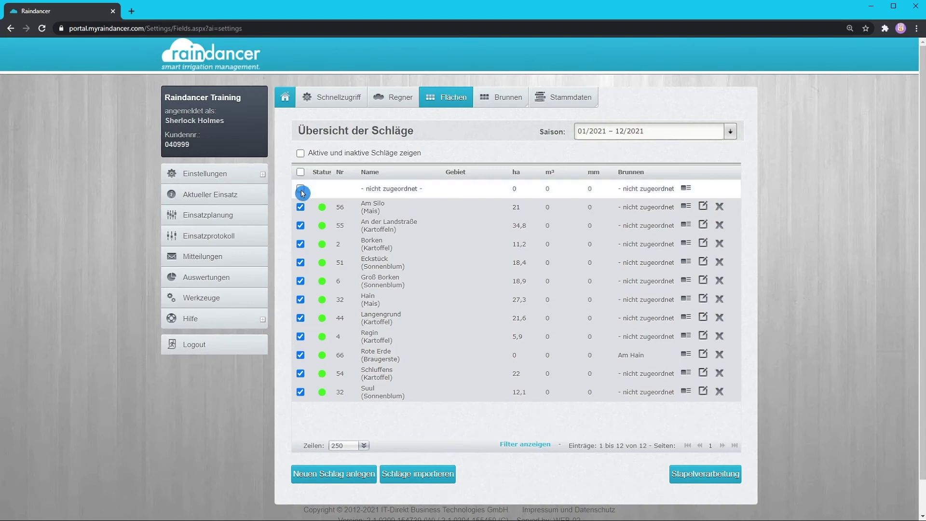
left_click(301, 356)
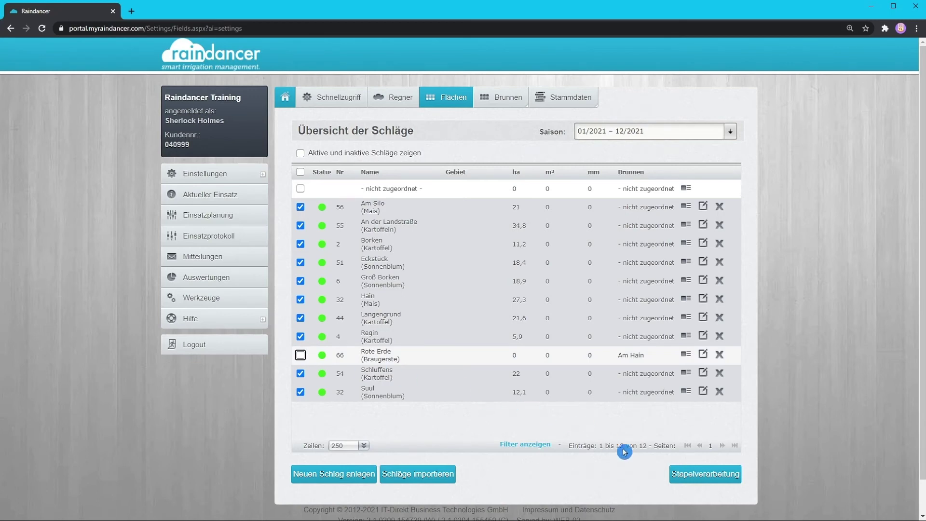
left_click(700, 477)
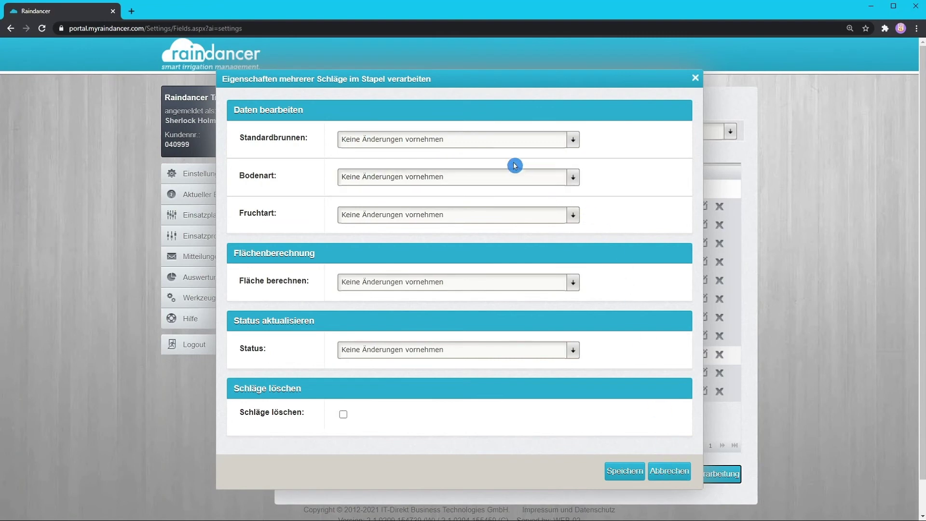
Step: Set the default well of the selected fields to Am Hain and save the batch change
left_click(500, 143)
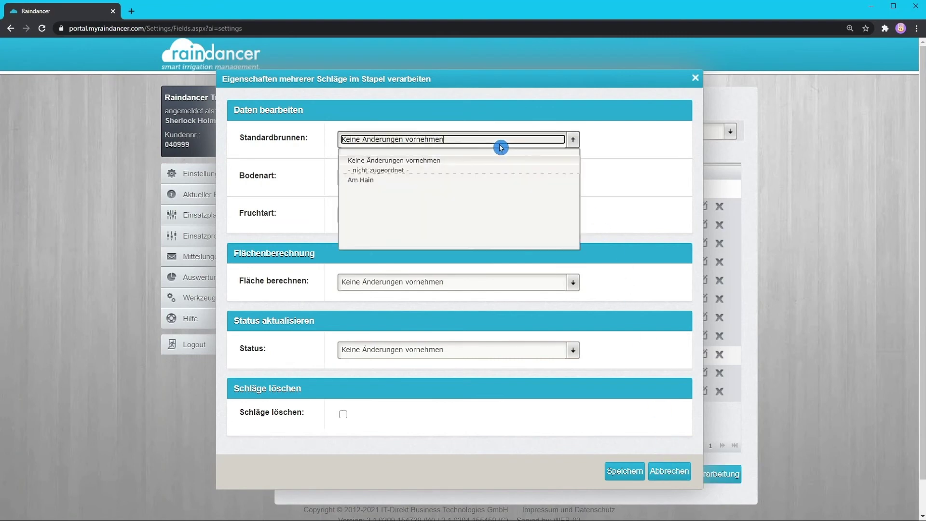
left_click(363, 182)
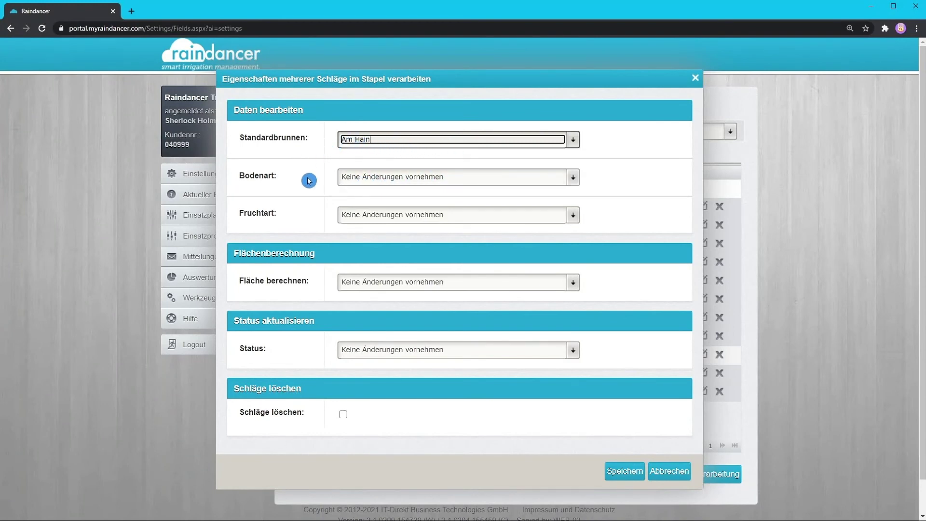
left_click(296, 206)
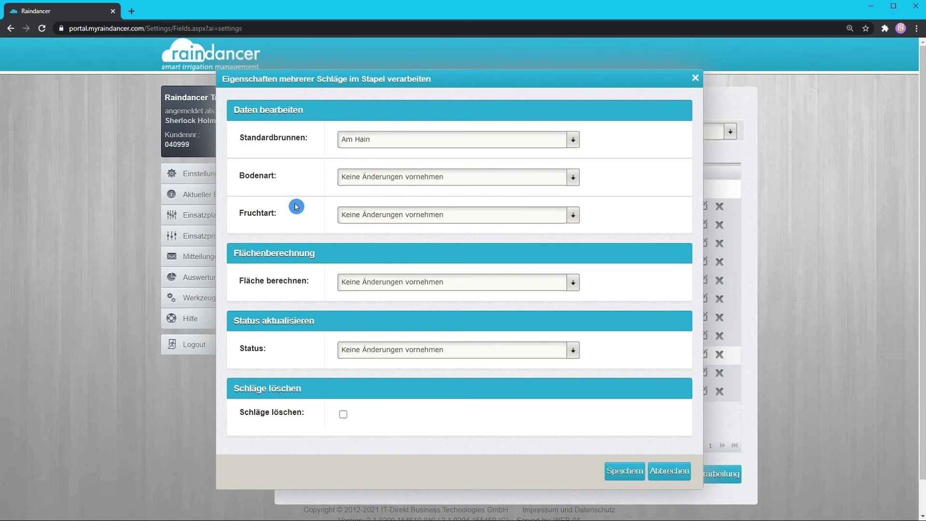
left_click(630, 477)
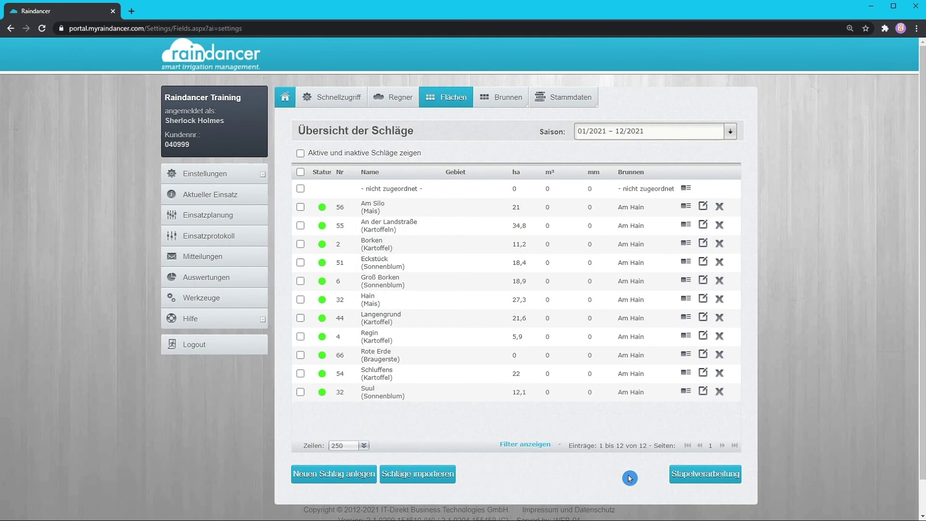
Step: Return to the portal's home page
left_click(289, 103)
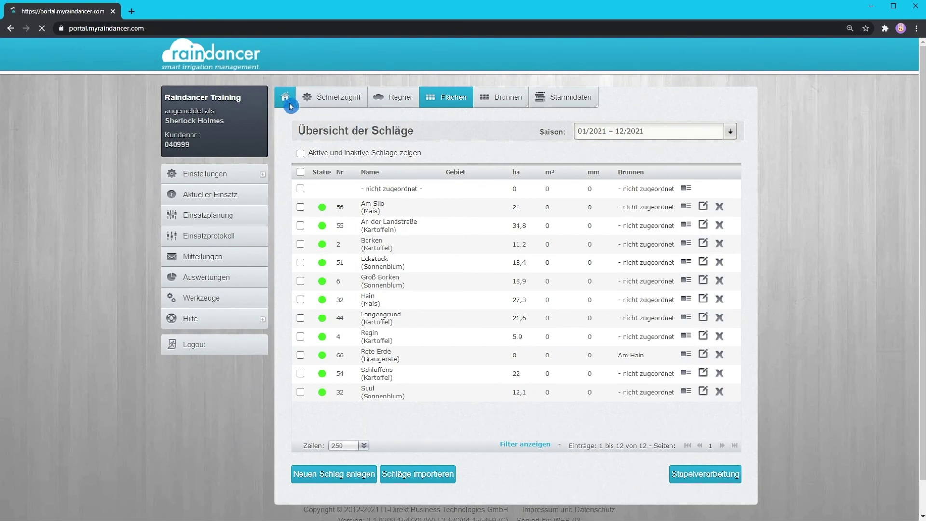